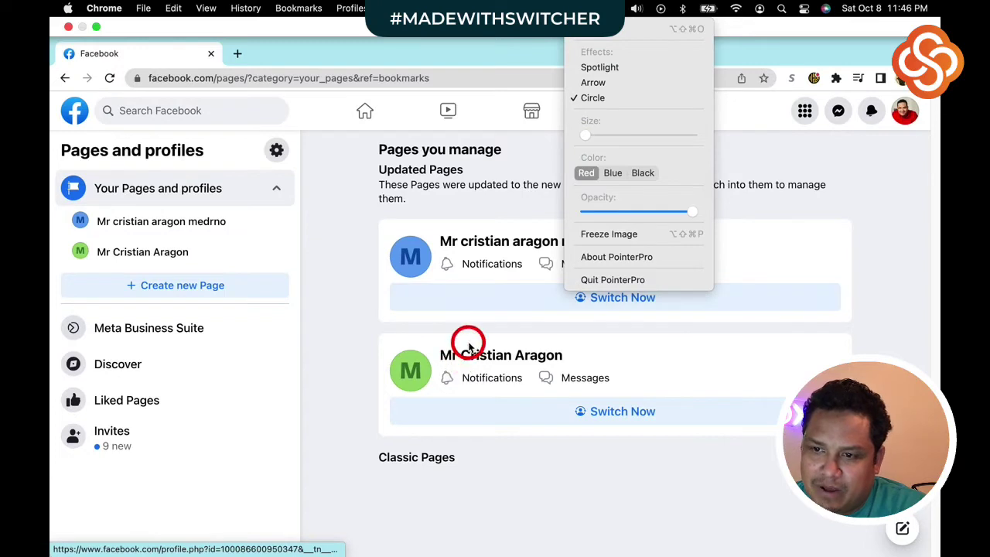
- Open the second Page listed under Pages you manage and go to its Meta Business Suite
{"action": "left_click", "coordinate": [468, 353]}
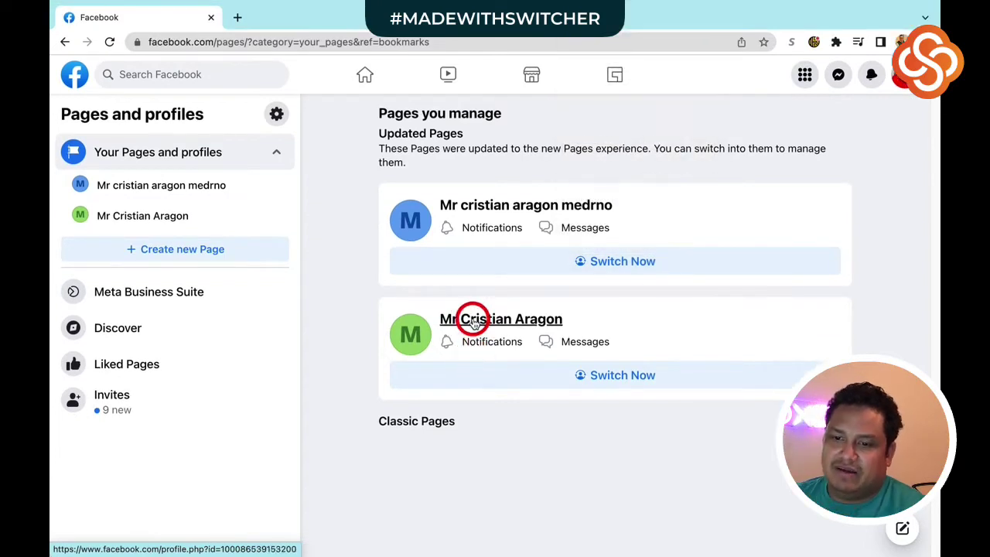
{"action": "left_click", "coordinate": [473, 322]}
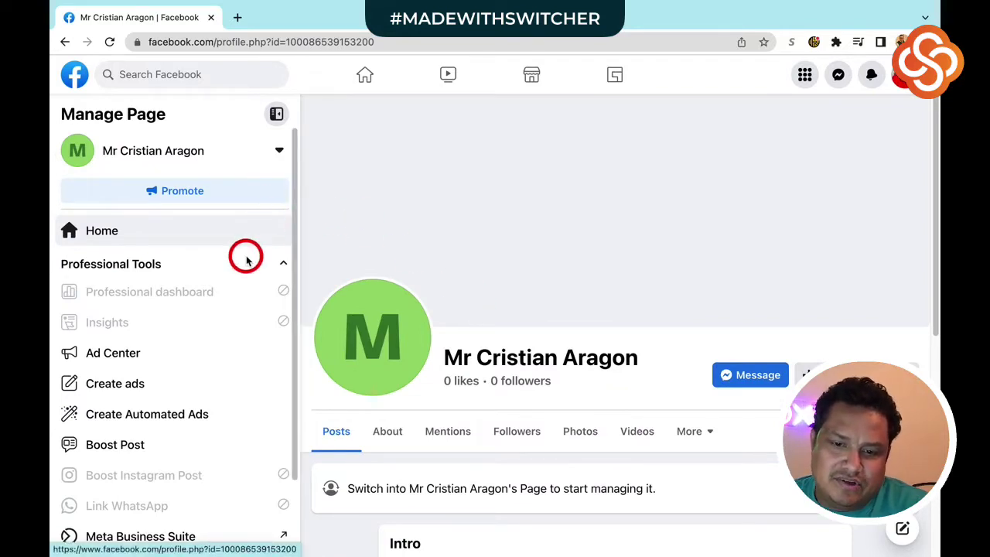
{"action": "scroll", "coordinate": [248, 255], "scroll_direction": "down", "scroll_amount": 1}
{"action": "scroll", "coordinate": [248, 259], "scroll_direction": "up", "scroll_amount": 1}
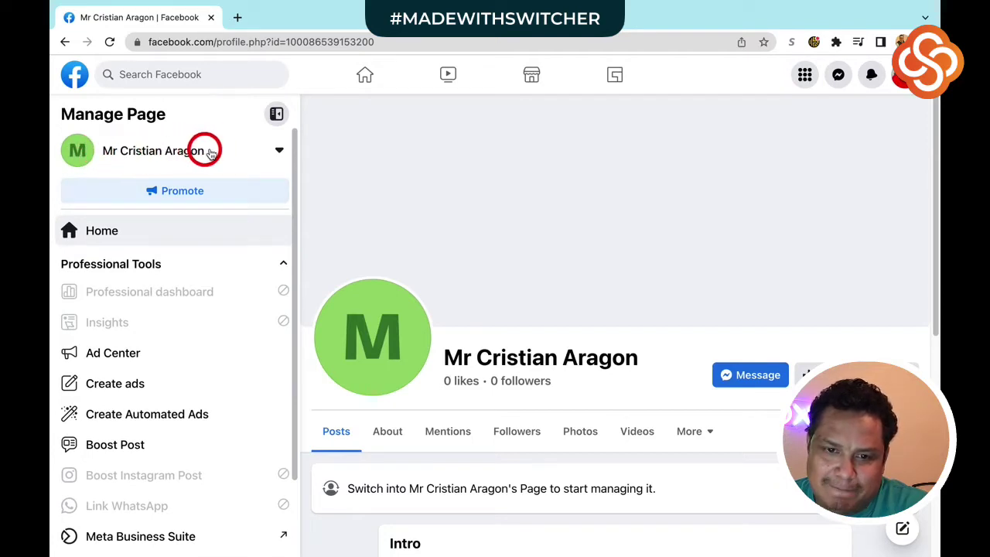
{"action": "scroll", "coordinate": [291, 245], "scroll_direction": "down", "scroll_amount": 2}
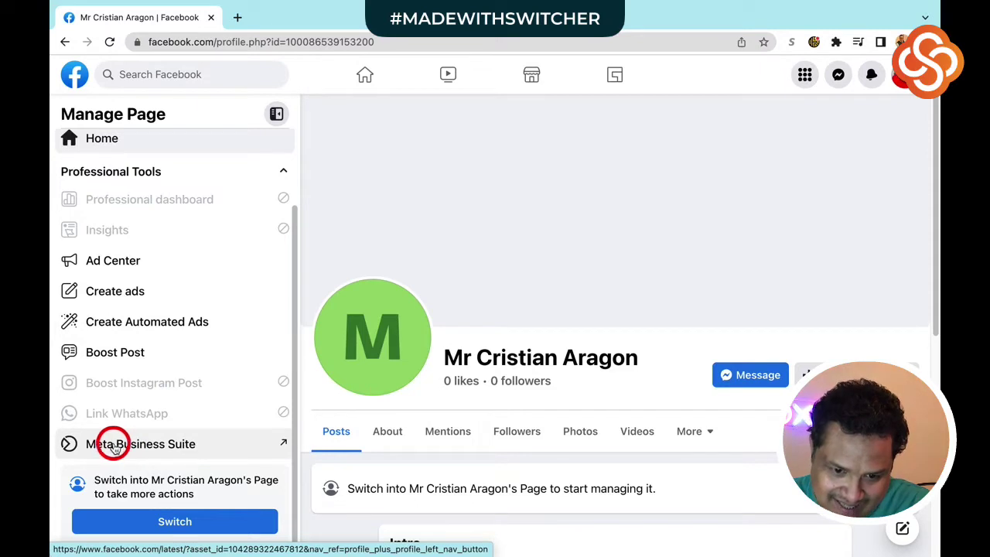
{"action": "left_click", "coordinate": [113, 446]}
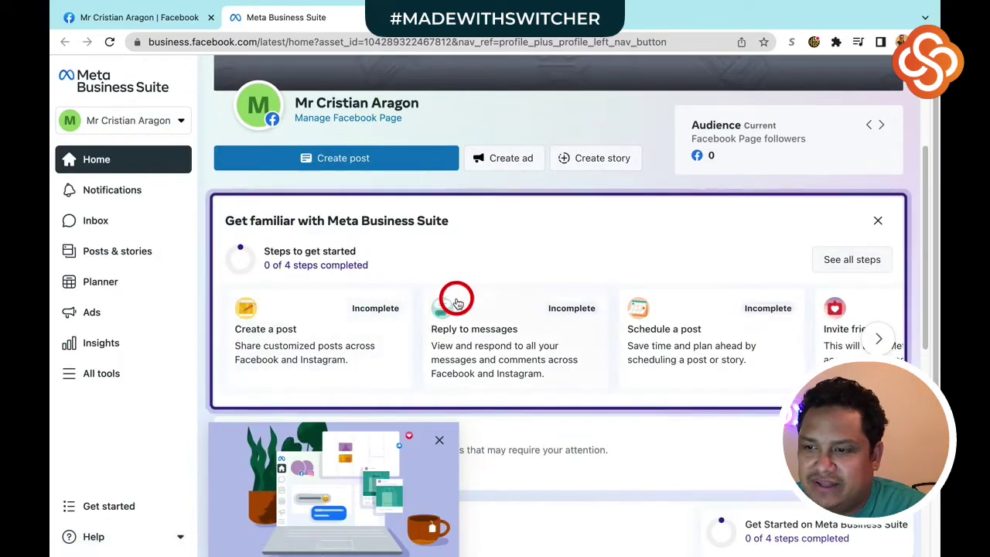
- Open the settings of the second listed business account and show its Business Account info
{"action": "scroll", "coordinate": [457, 301], "scroll_direction": "down", "scroll_amount": 2}
{"action": "scroll", "coordinate": [453, 287], "scroll_direction": "up", "scroll_amount": 5}
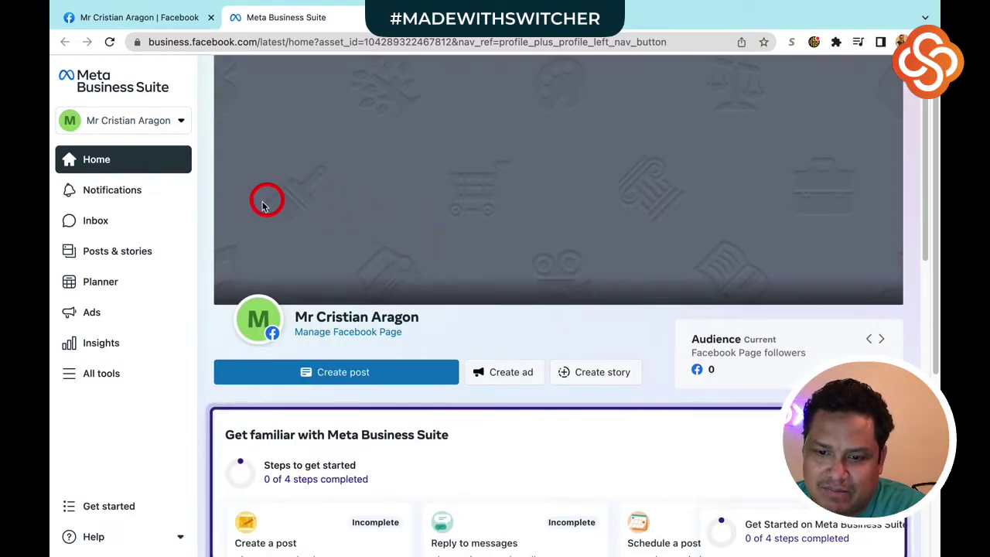
{"action": "left_click", "coordinate": [182, 123]}
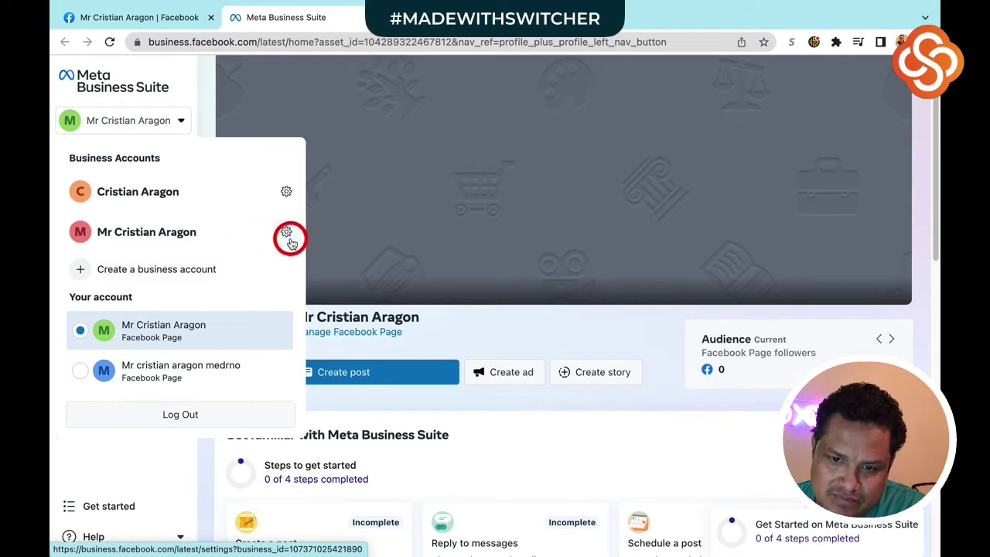
{"action": "left_click", "coordinate": [287, 232]}
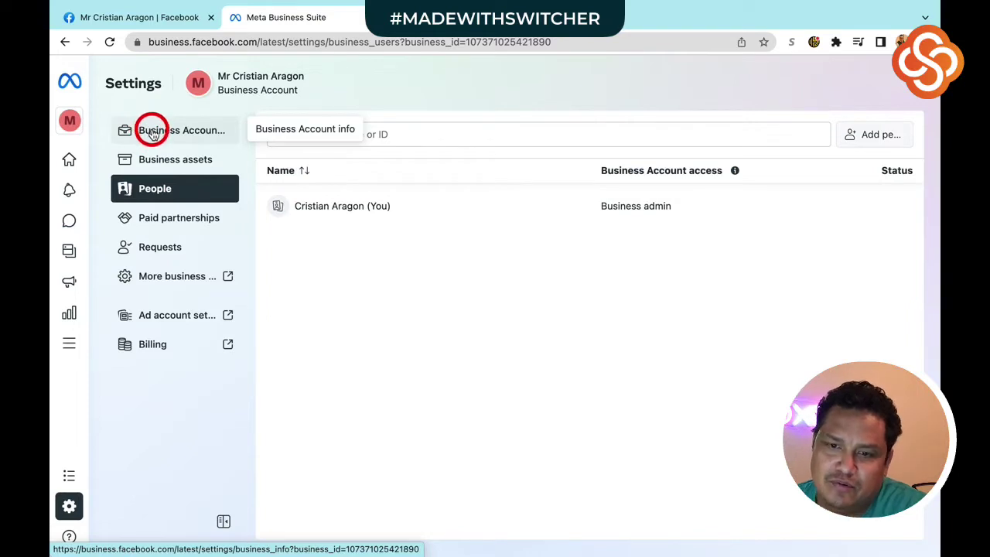
{"action": "left_click", "coordinate": [157, 135]}
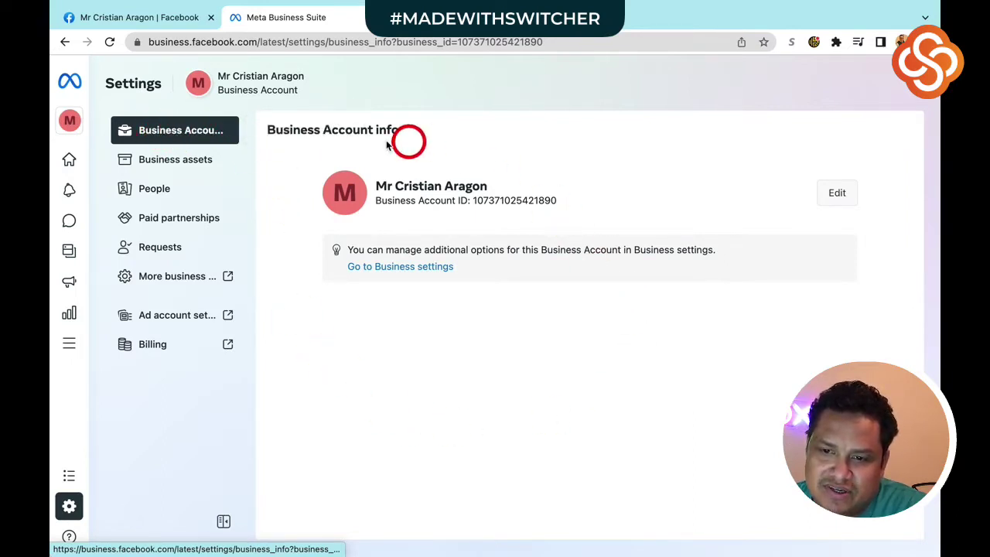
{"action": "mouse_move", "coordinate": [496, 2]}
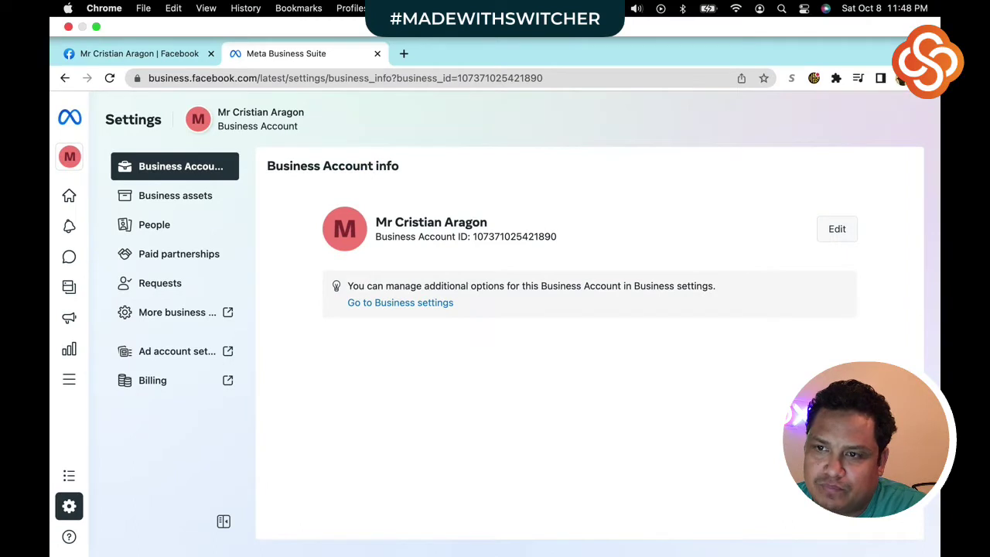
{"action": "left_click", "coordinate": [579, 8]}
{"action": "left_click_drag", "start_coordinate": [592, 138], "coordinate": [642, 135]}
{"action": "left_click", "coordinate": [452, 196]}
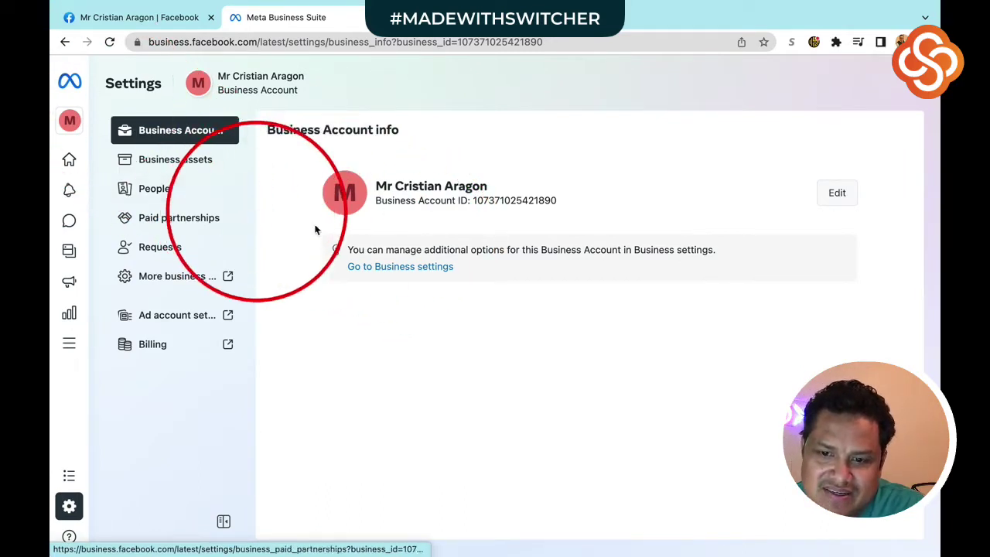
{"action": "mouse_move", "coordinate": [469, 3]}
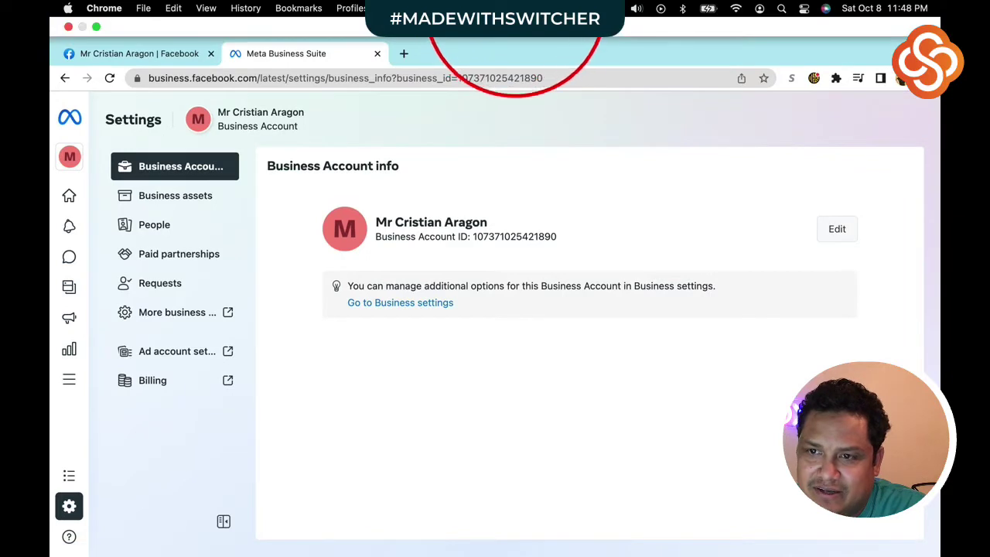
{"action": "left_click", "coordinate": [585, 9]}
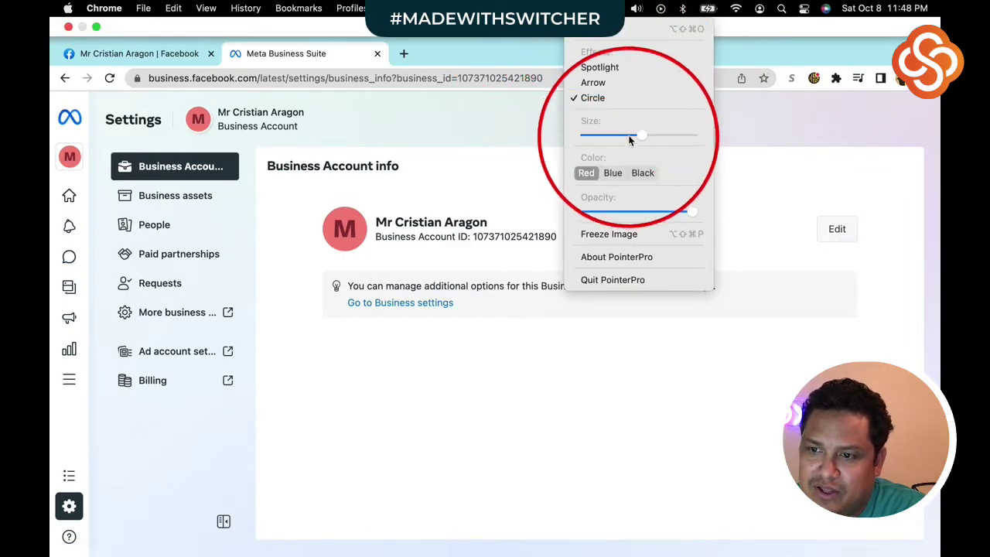
{"action": "left_click_drag", "start_coordinate": [639, 140], "coordinate": [587, 139]}
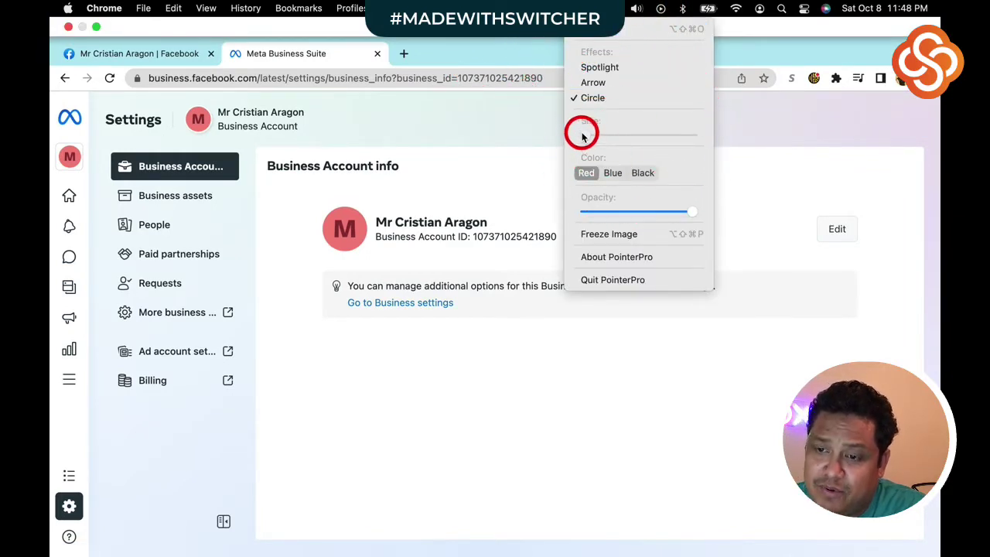
{"action": "left_click", "coordinate": [448, 344]}
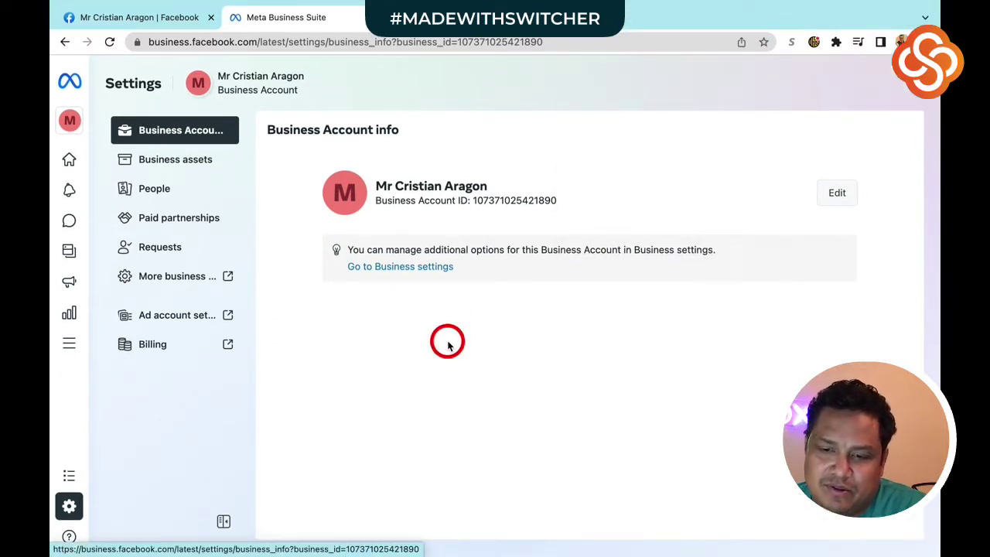
- Open the full Business settings for this business account
{"action": "left_click", "coordinate": [381, 268]}
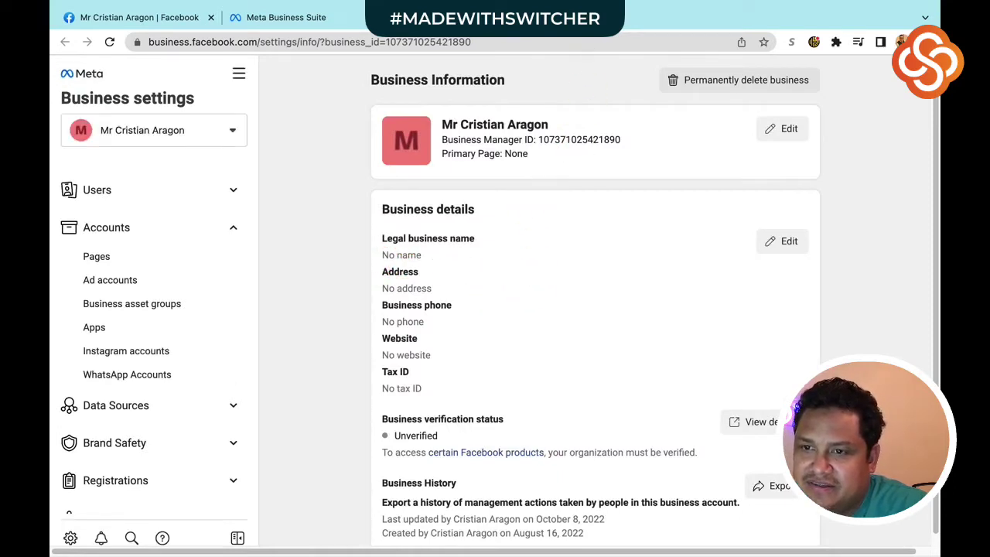
{"action": "left_click", "coordinate": [576, 8]}
{"action": "left_click_drag", "start_coordinate": [591, 139], "coordinate": [647, 135]}
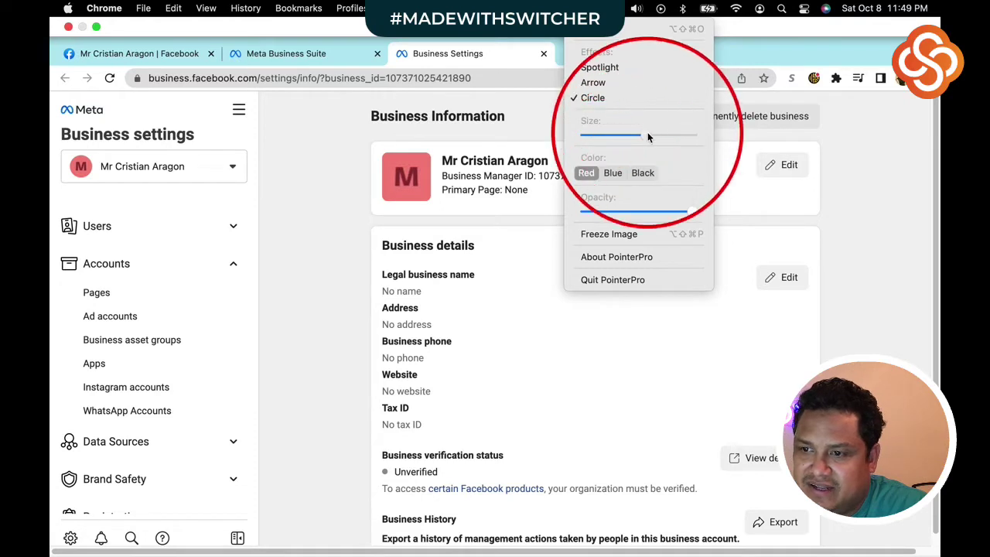
{"action": "left_click", "coordinate": [736, 137]}
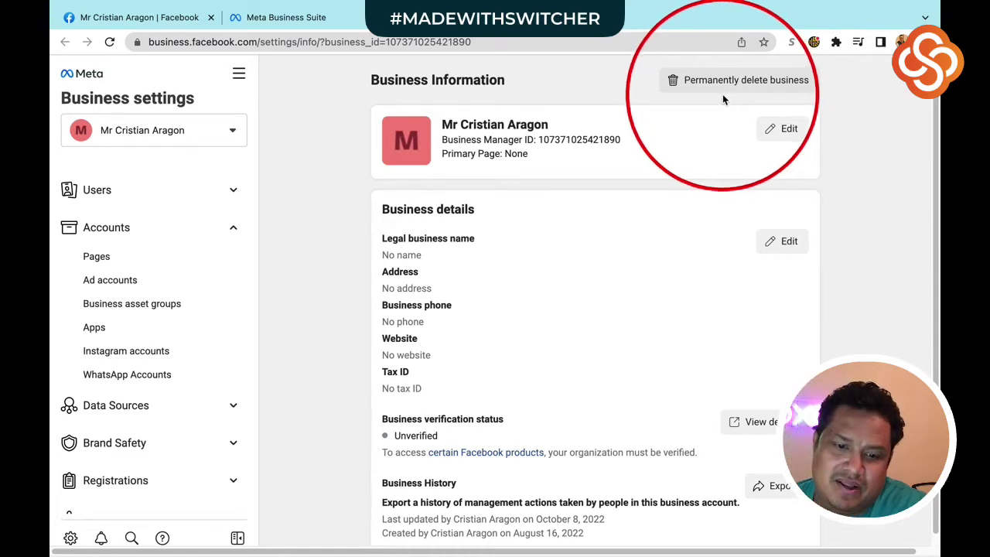
{"action": "scroll", "coordinate": [543, 386], "scroll_direction": "down", "scroll_amount": 3}
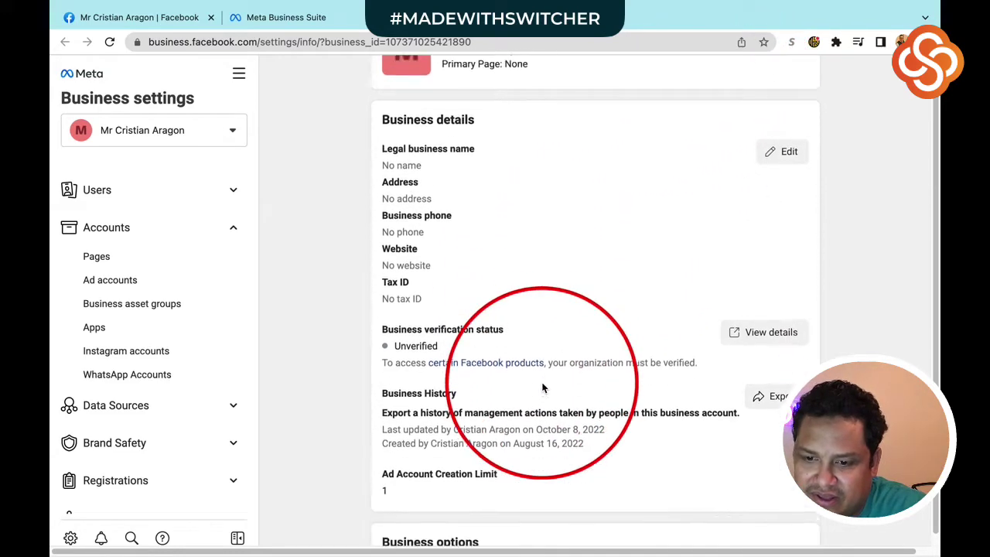
{"action": "scroll", "coordinate": [543, 384], "scroll_direction": "down", "scroll_amount": 8}
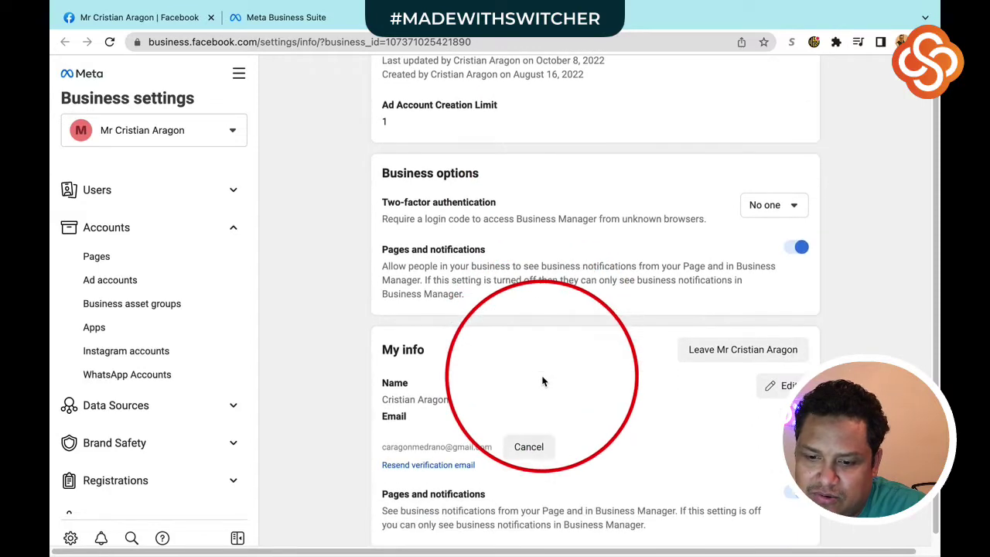
{"action": "scroll", "coordinate": [543, 381], "scroll_direction": "up", "scroll_amount": 10}
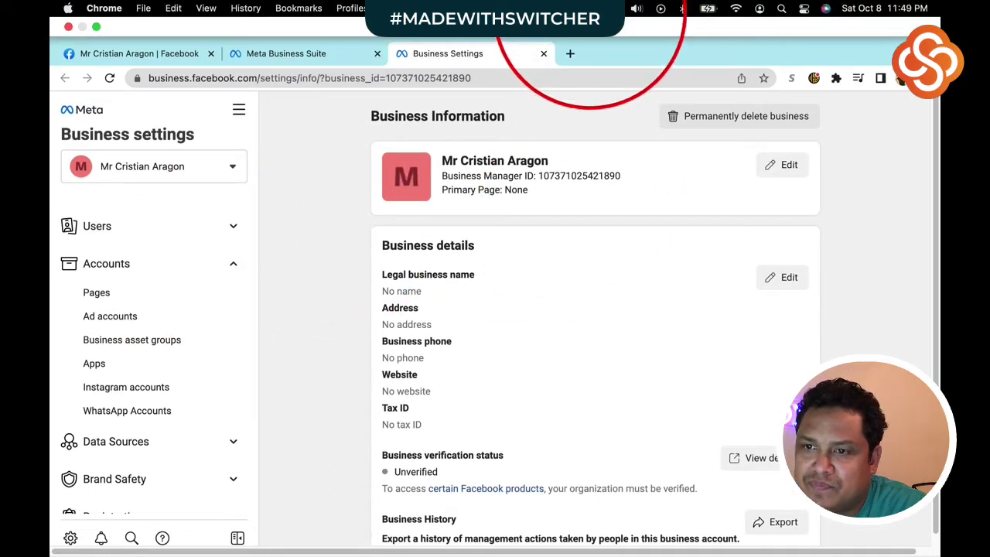
{"action": "left_click", "coordinate": [591, 8]}
{"action": "left_click_drag", "start_coordinate": [647, 137], "coordinate": [582, 133]}
{"action": "left_click", "coordinate": [861, 127]}
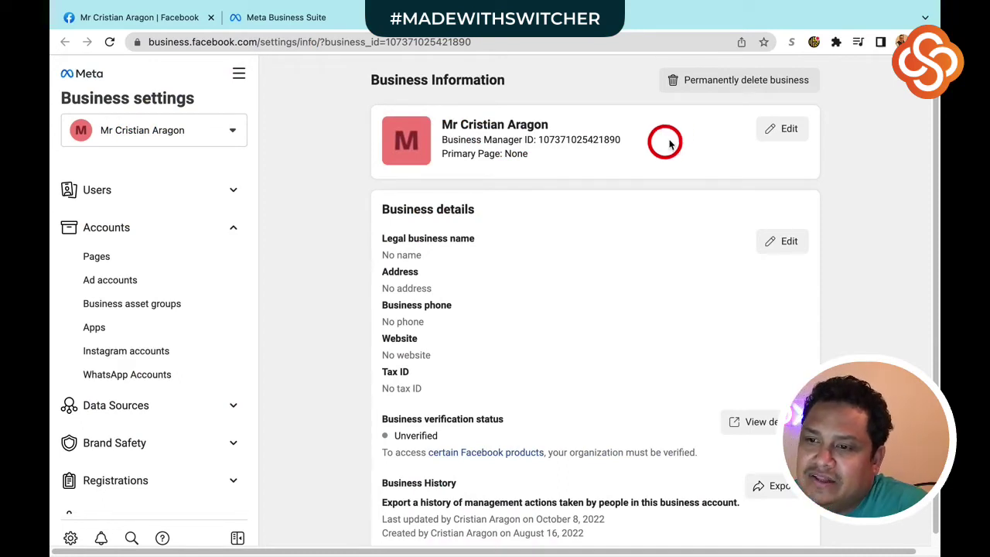
- Start permanently deleting the business, giving the reason "It isn't what I expected." and the comment "no longer need it."
{"action": "left_click", "coordinate": [723, 85]}
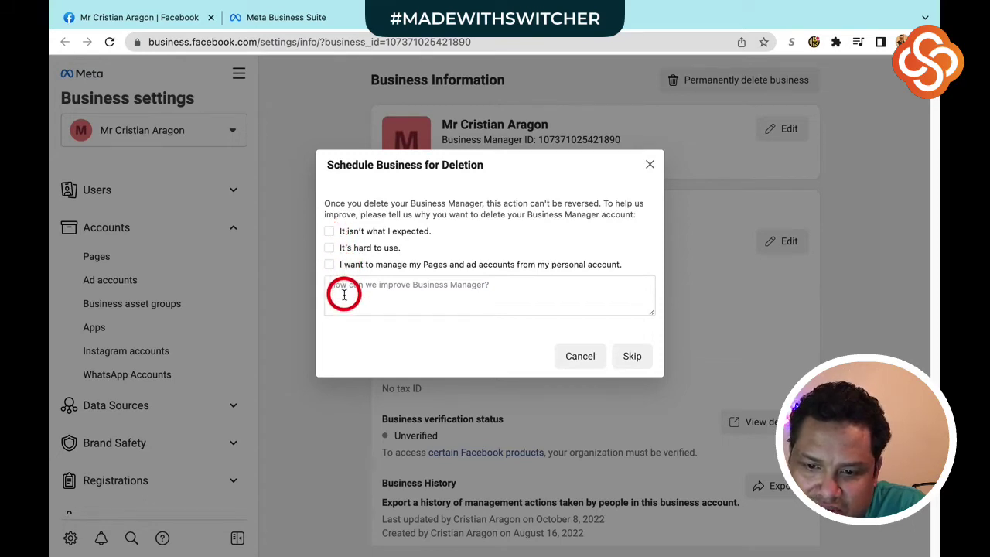
{"action": "left_click", "coordinate": [329, 232]}
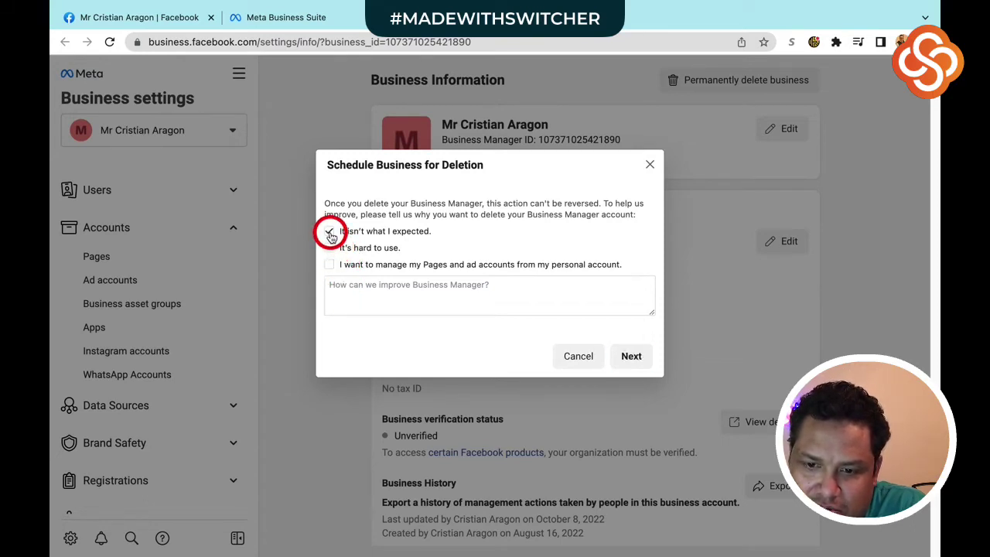
{"action": "left_click", "coordinate": [357, 291]}
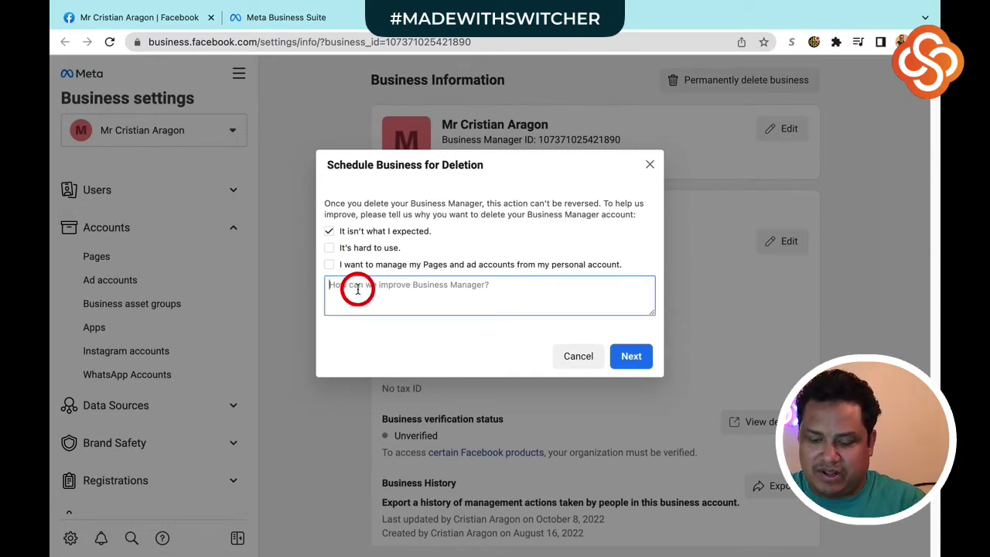
{"action": "type", "text": "no longer need it."}
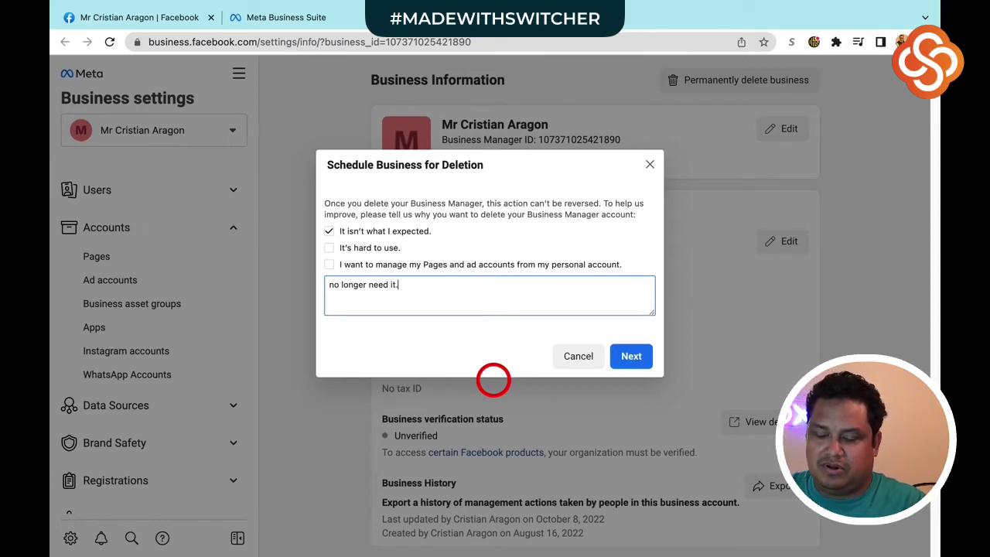
{"action": "left_click", "coordinate": [631, 357]}
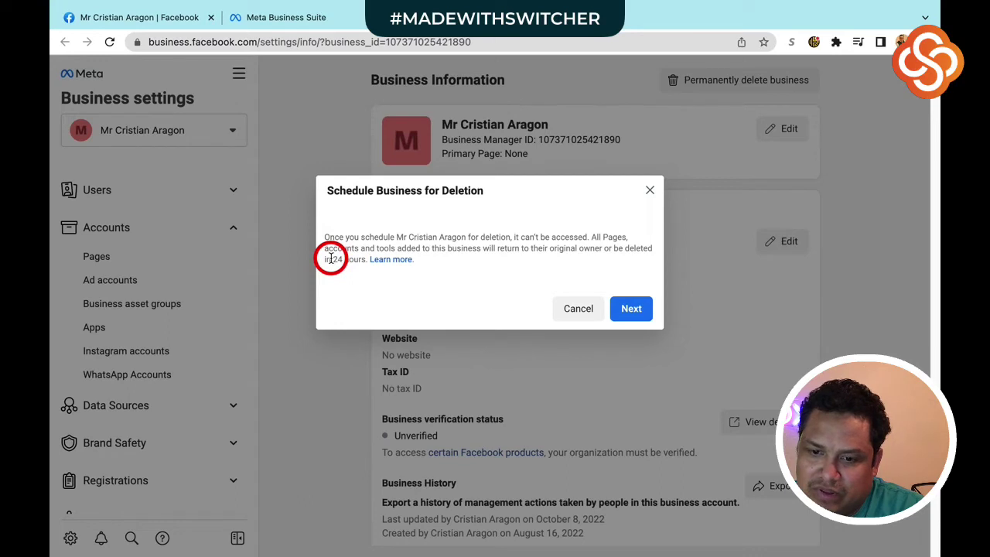
- Confirm scheduling the business for deletion, re-enter the account password from the saved login, and finish the process
{"action": "left_click_drag", "start_coordinate": [330, 259], "coordinate": [371, 260]}
{"action": "left_click", "coordinate": [523, 280]}
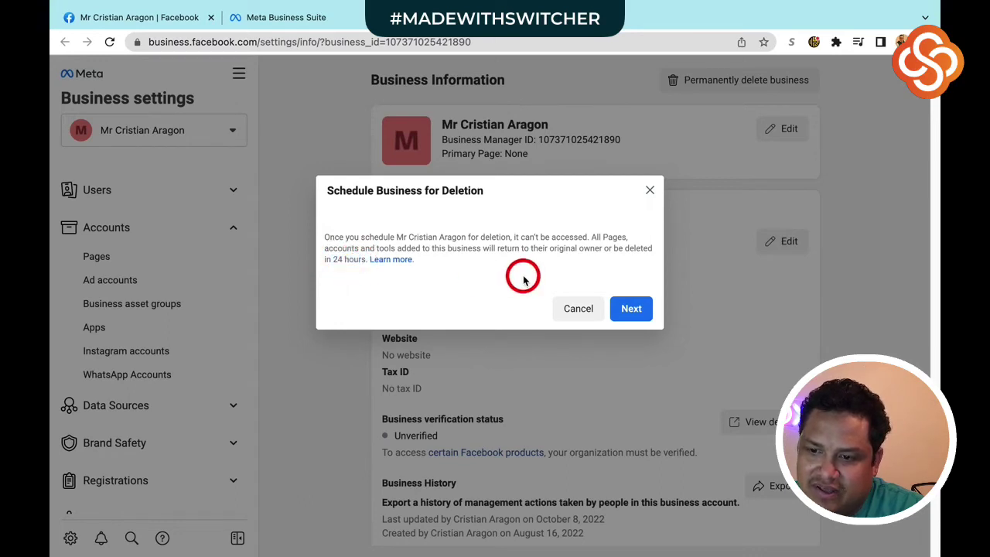
{"action": "left_click", "coordinate": [629, 310]}
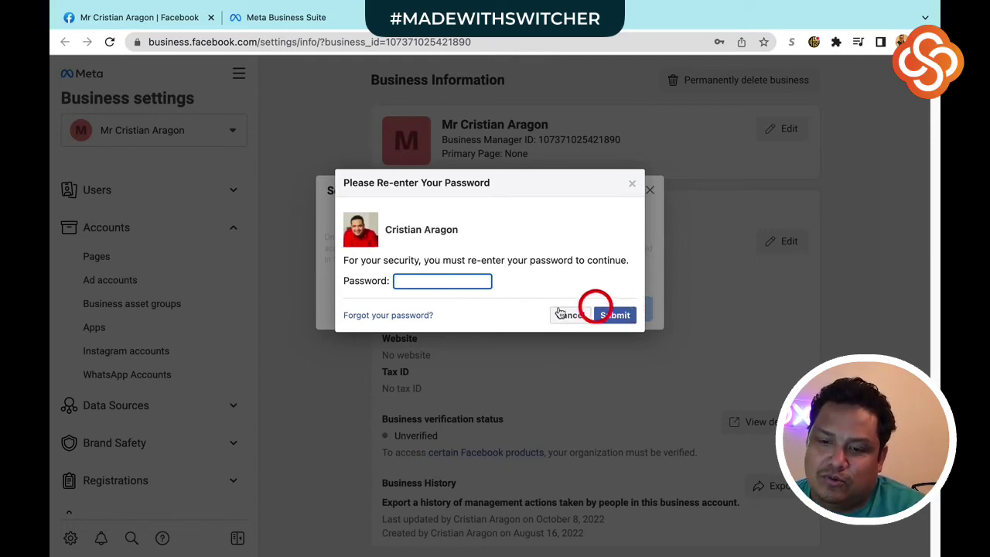
{"action": "left_click", "coordinate": [454, 282]}
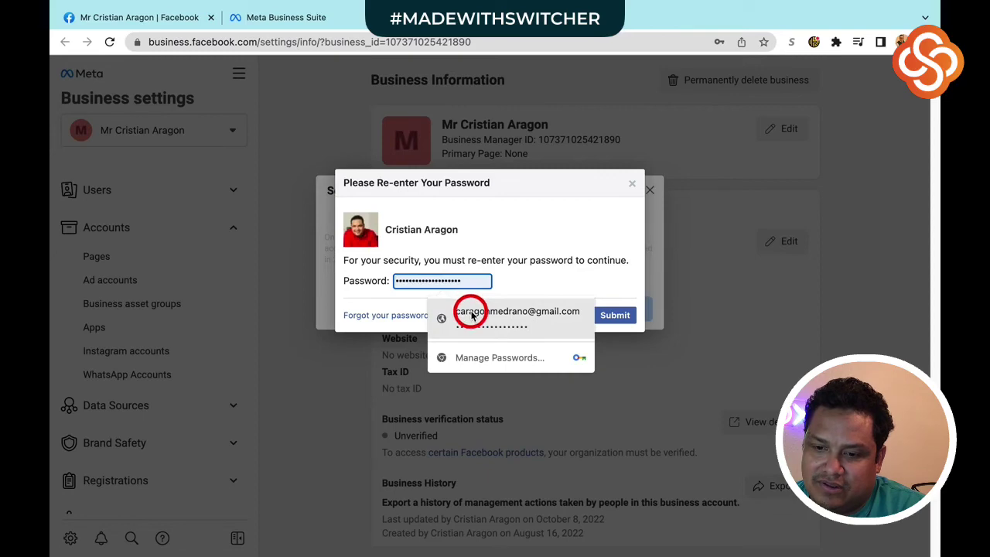
{"action": "left_click", "coordinate": [469, 312]}
{"action": "left_click", "coordinate": [613, 318]}
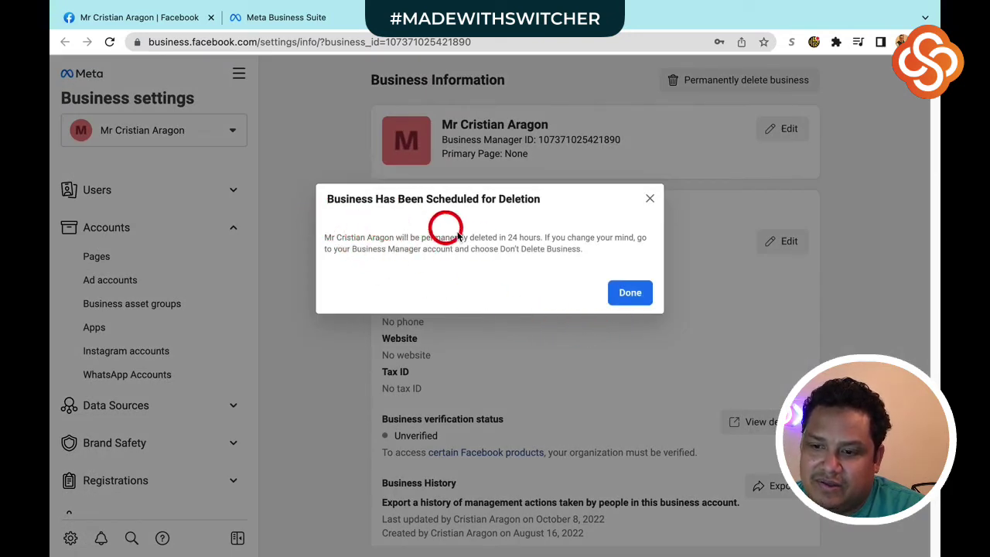
{"action": "left_click", "coordinate": [627, 295]}
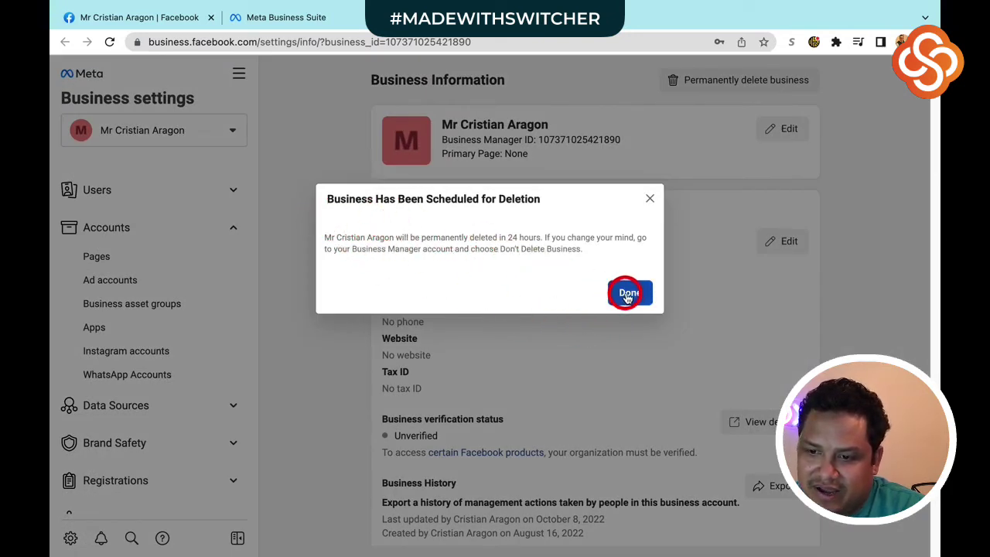